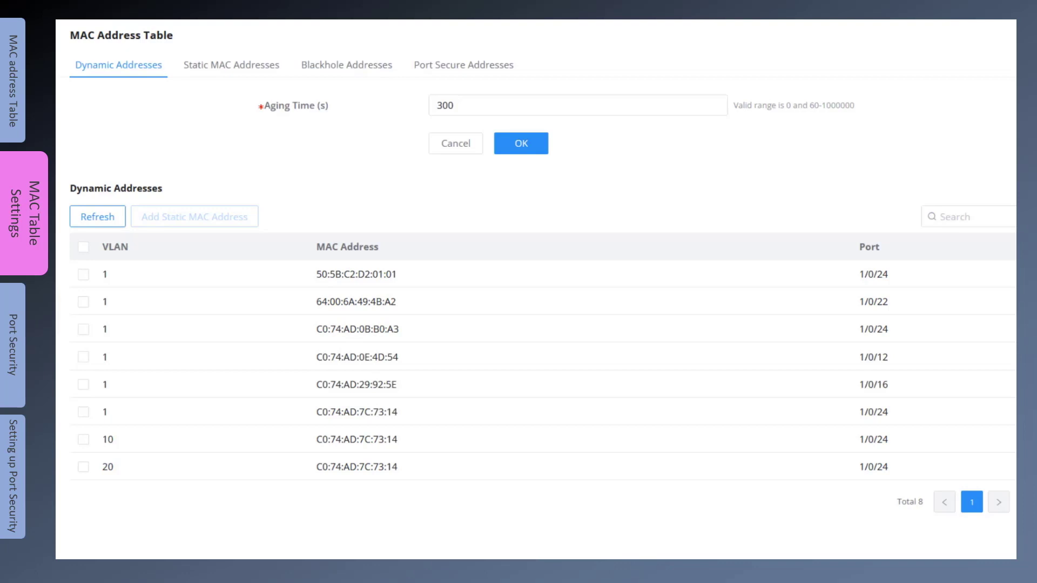
- Set the aging time of the dynamic addresses to 0 seconds
double_click(445, 105)
type("0")
key("Tab")
left_click(540, 105)
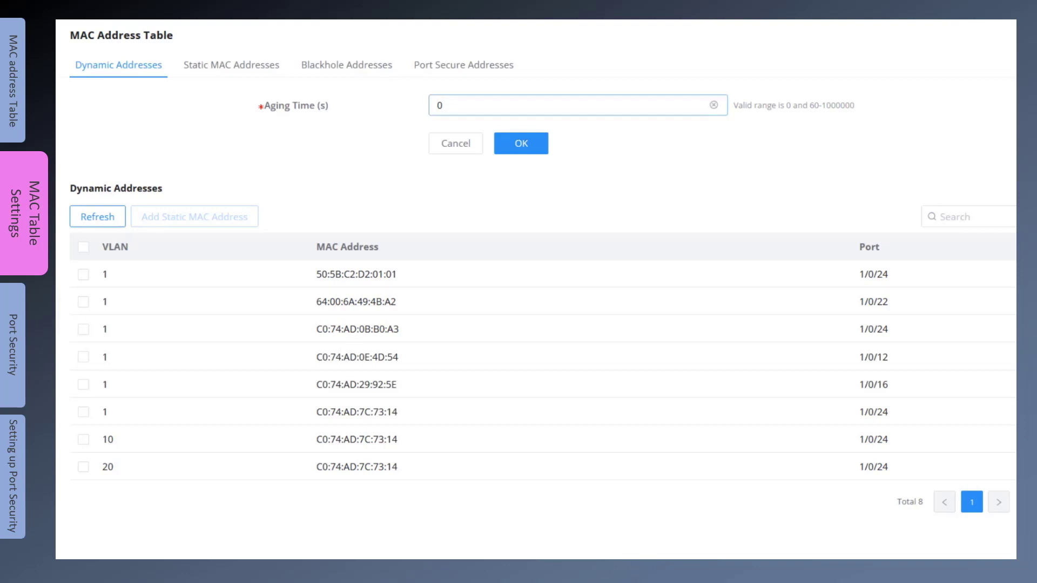
key("Tab")
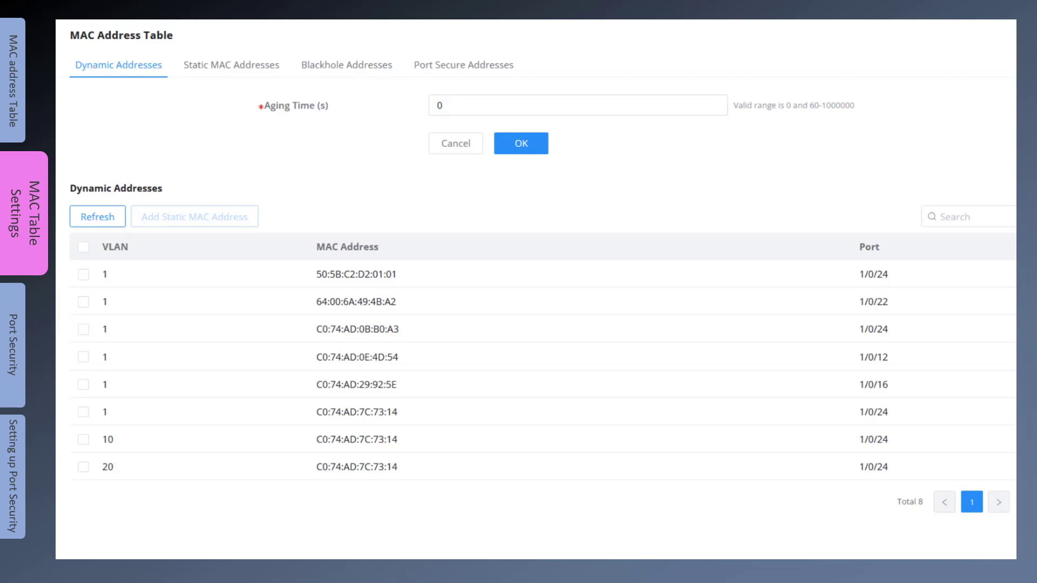
- Set the aging time of the dynamic addresses to 300 seconds
double_click(440, 106)
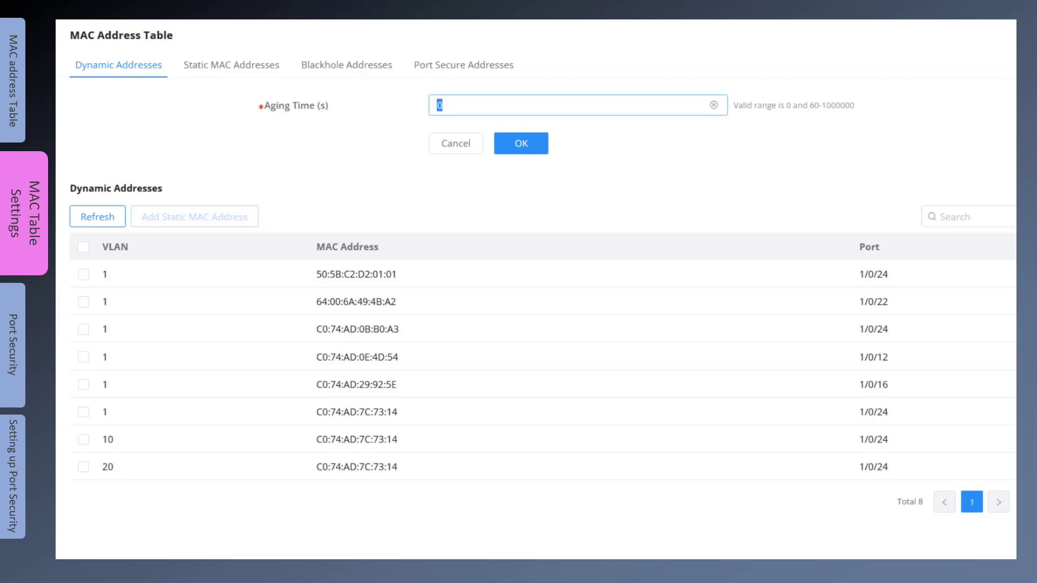
type("300")
key("Tab")
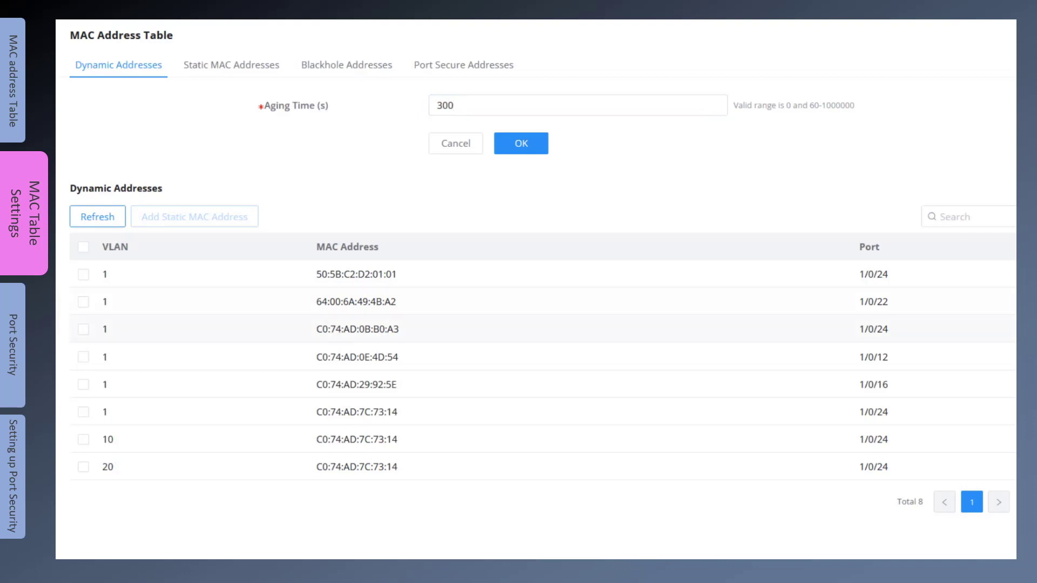
- Add the dynamic entry 50:5B:C2:D2:01:01 as a static MAC address and show the static address list
left_click(83, 274)
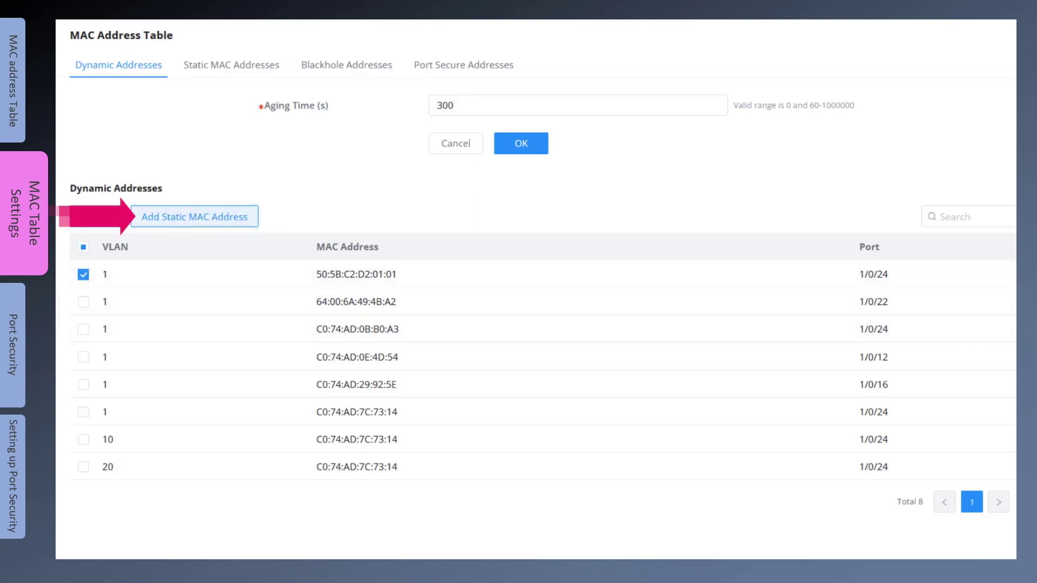
left_click(195, 216)
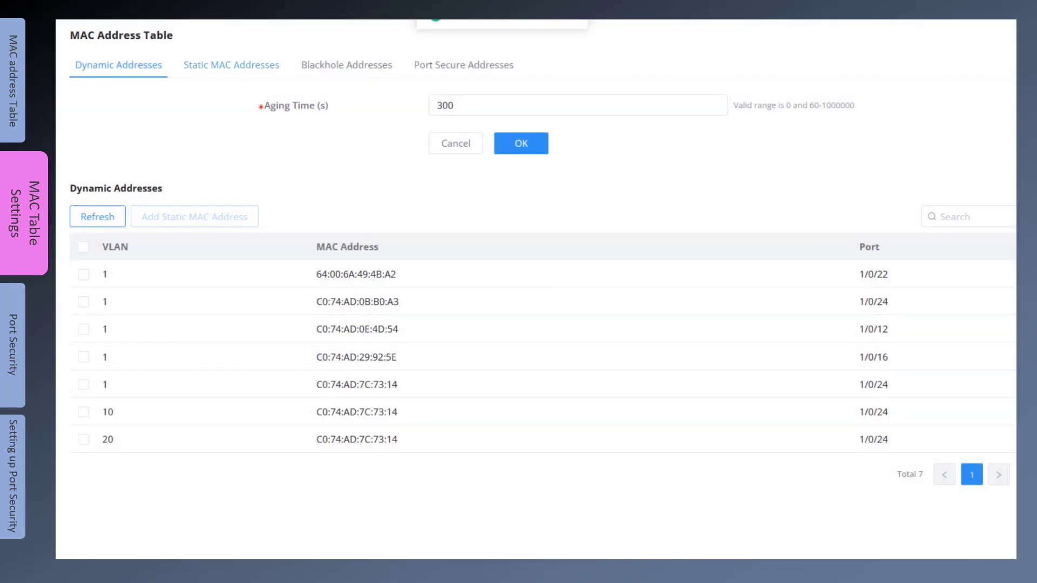
left_click(231, 65)
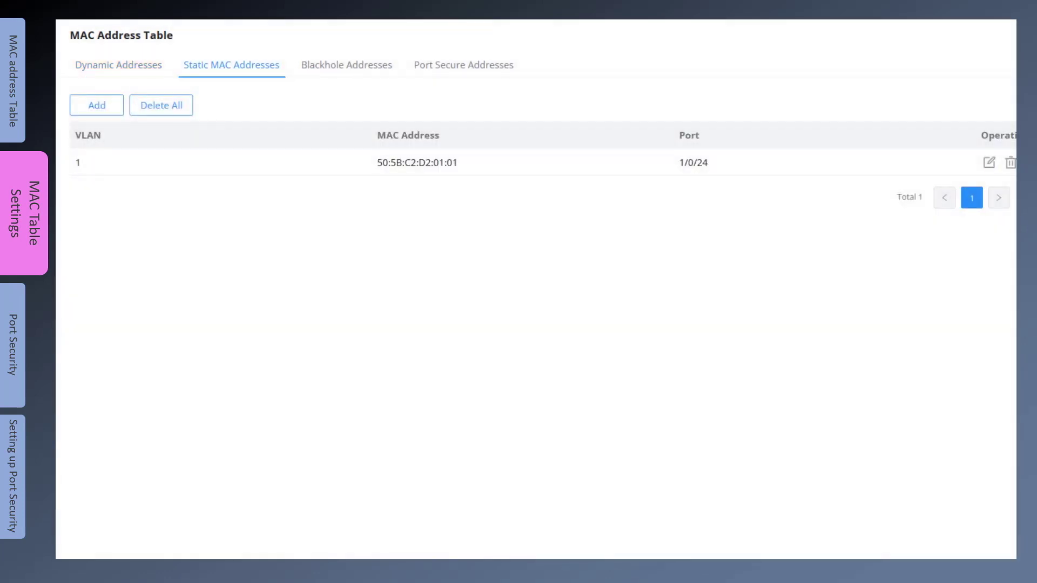
- Add the static MAC address C0:74:AD:55:66:99 in VLAN 1 on port 1/0/20
left_click(97, 104)
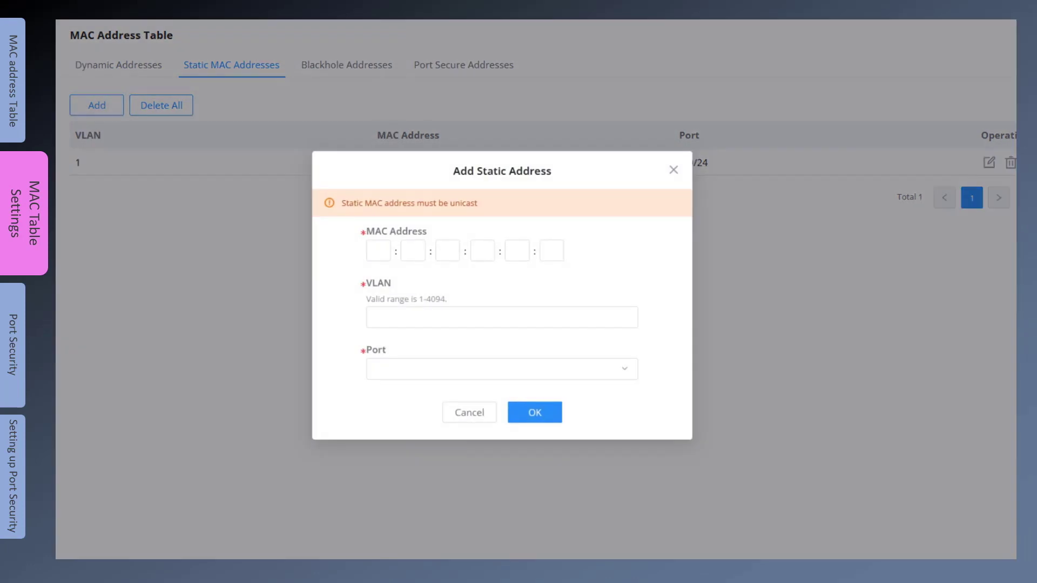
type("c0:74:ad:55:66:99")
key("Tab")
type("1")
left_click(495, 369)
type("1/0/20")
key("Return")
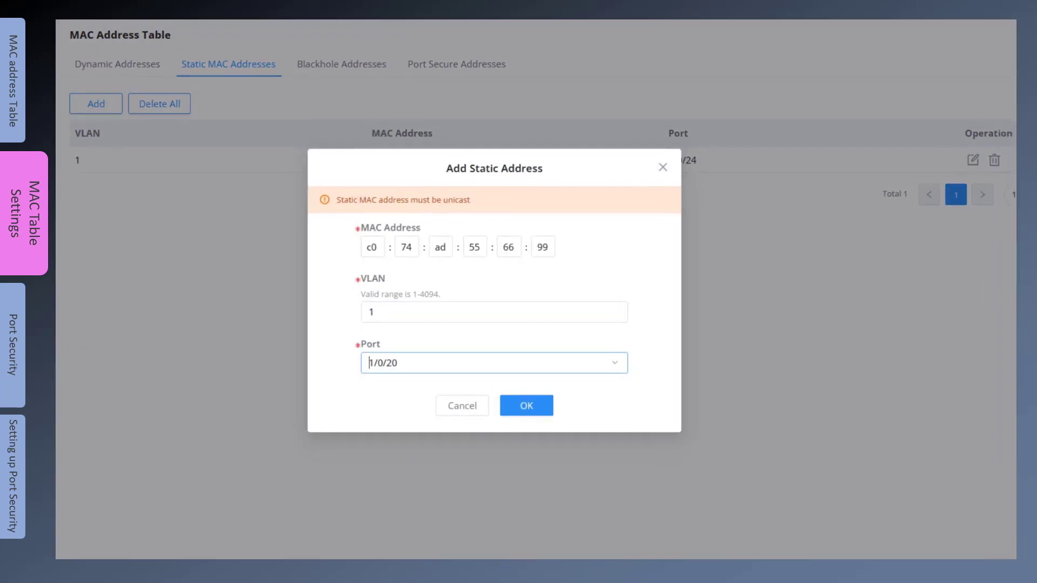
key("Return")
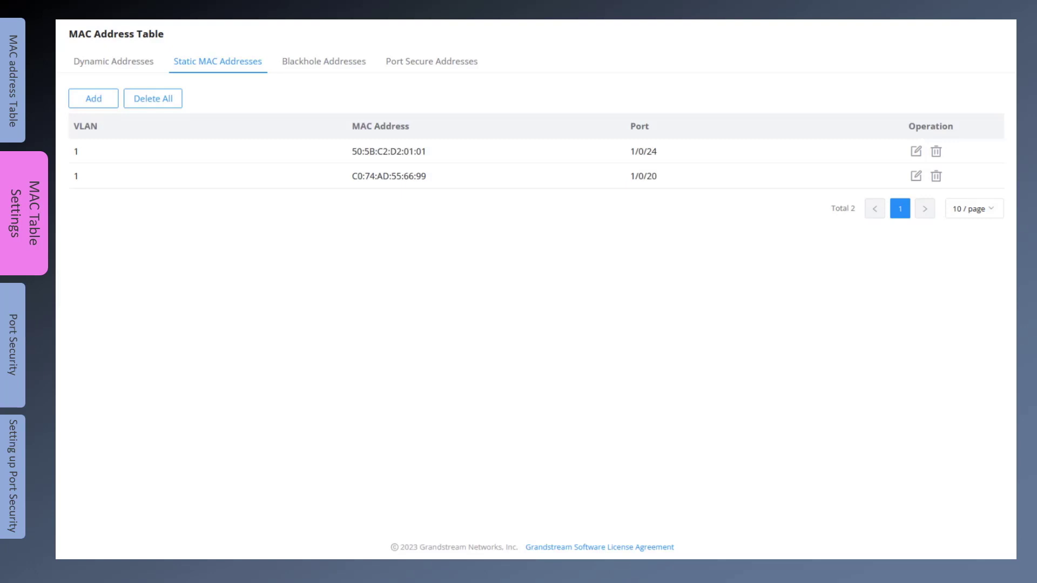
- Add the blackhole MAC address 00:11:22:33:33:44 in VLAN 1 and show the port secure addresses
left_click(323, 61)
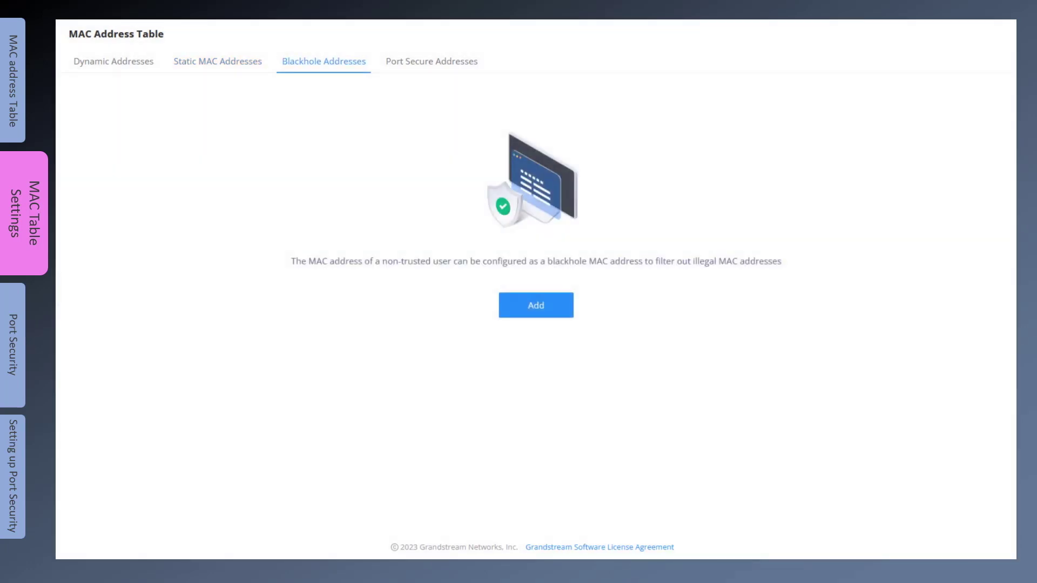
left_click(536, 305)
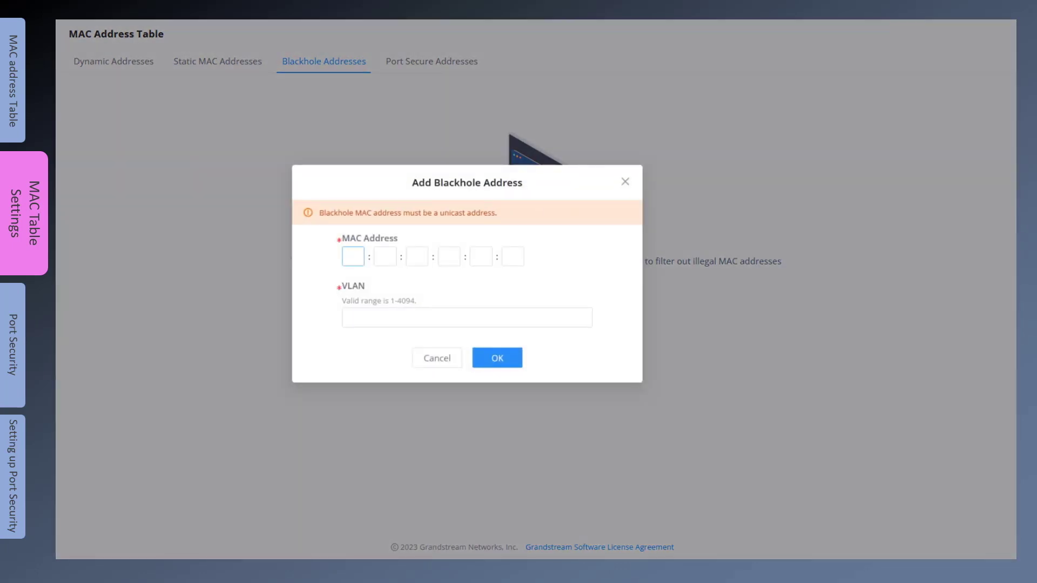
type("00:11:22:3")
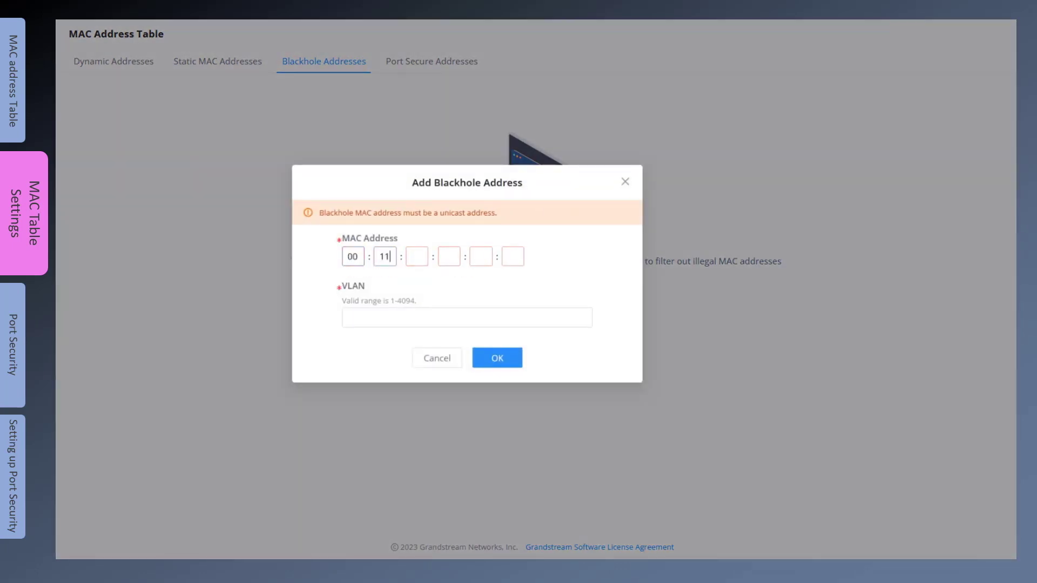
type("3:")
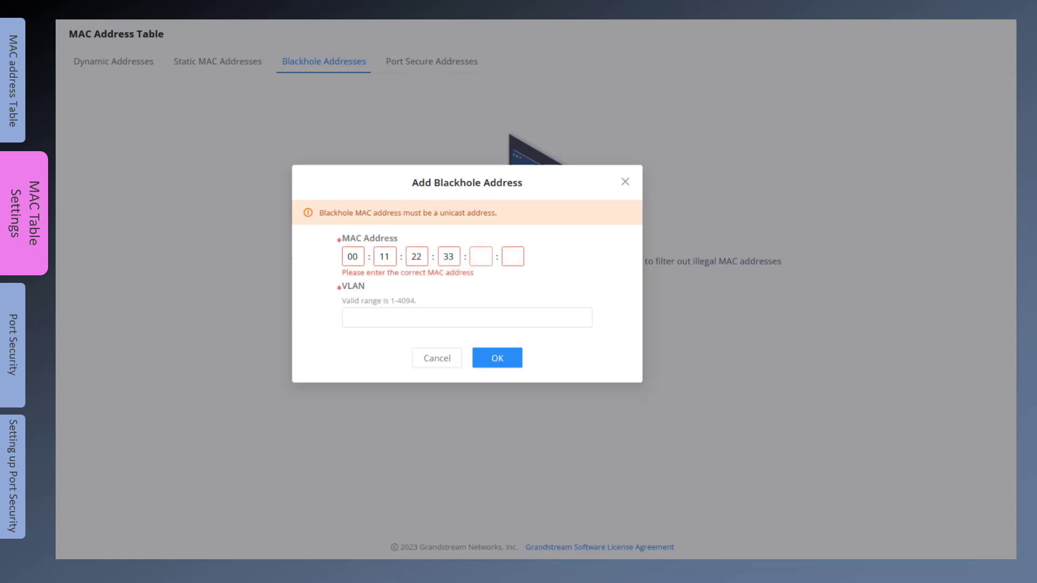
type("33:44")
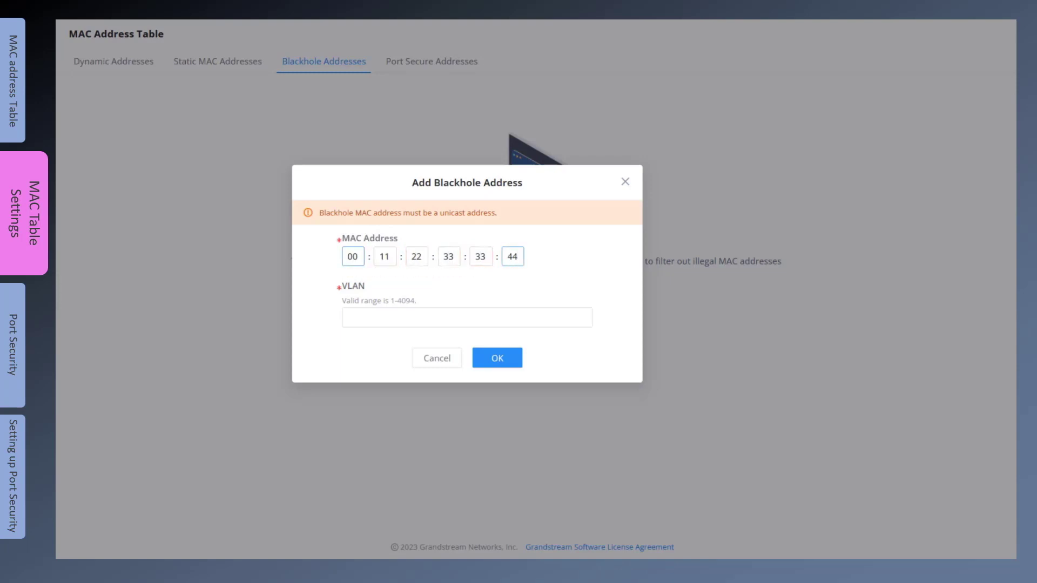
left_click(466, 318)
type("1")
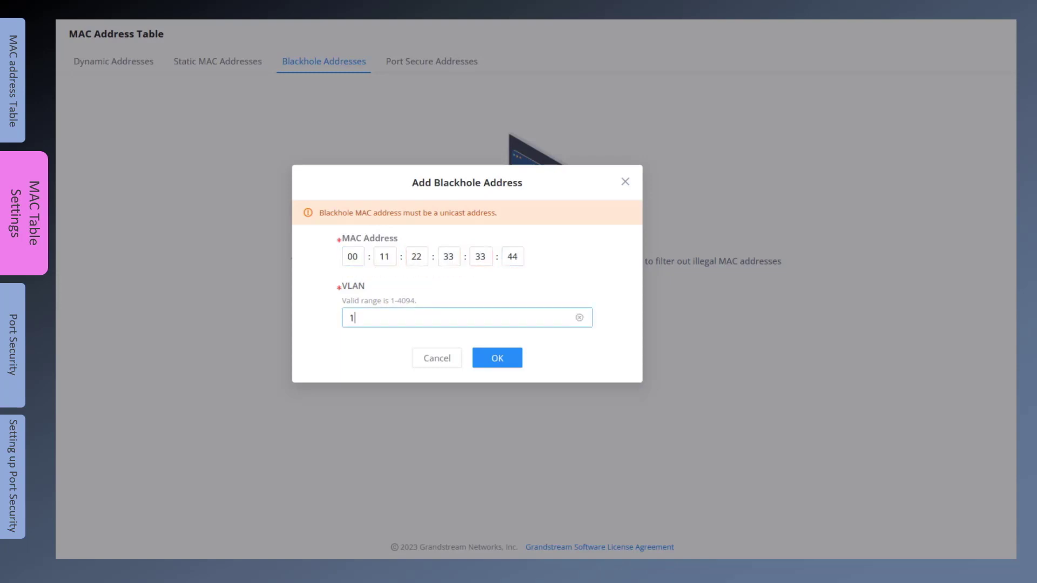
left_click(497, 357)
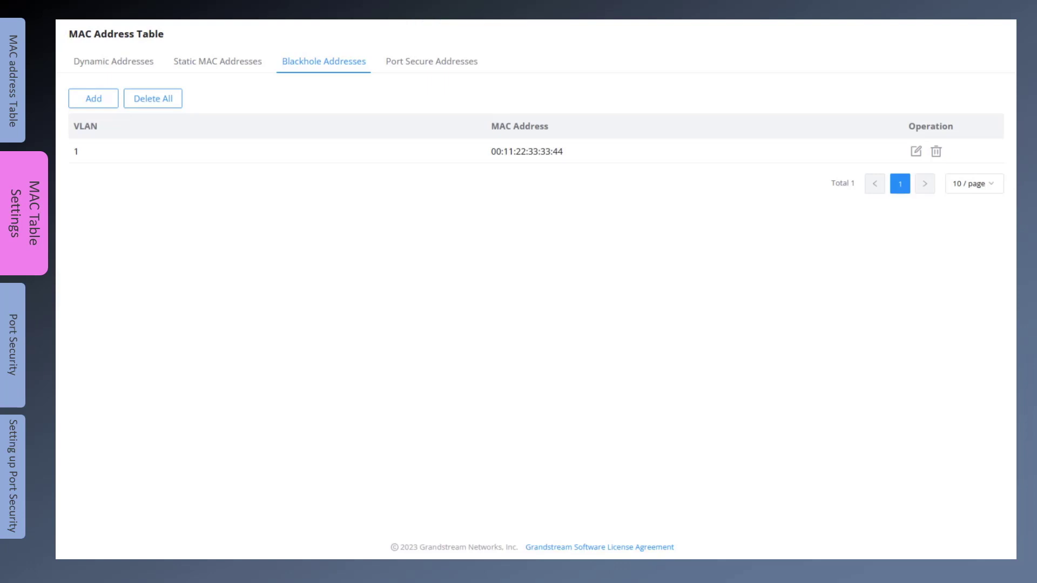
left_click(432, 61)
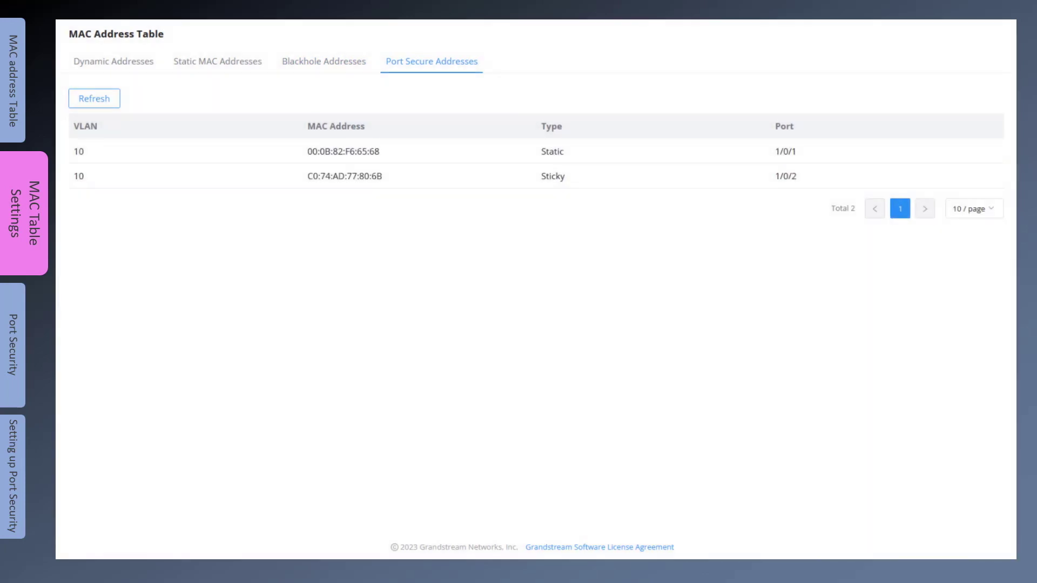
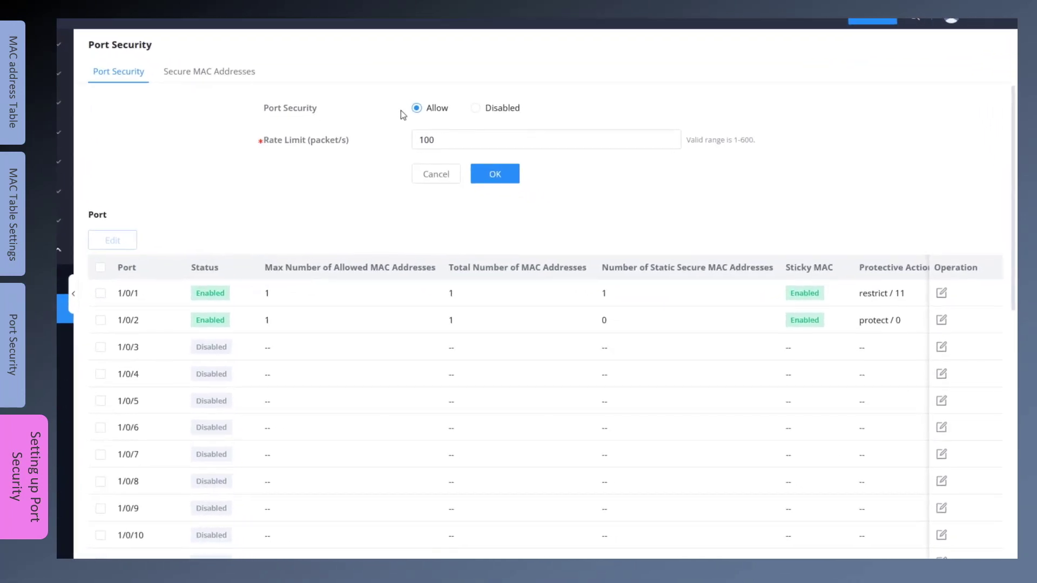
- Enable port secure addresses on port 1/0/3 with a maximum of 2 allowed MAC addresses
left_click(940, 346)
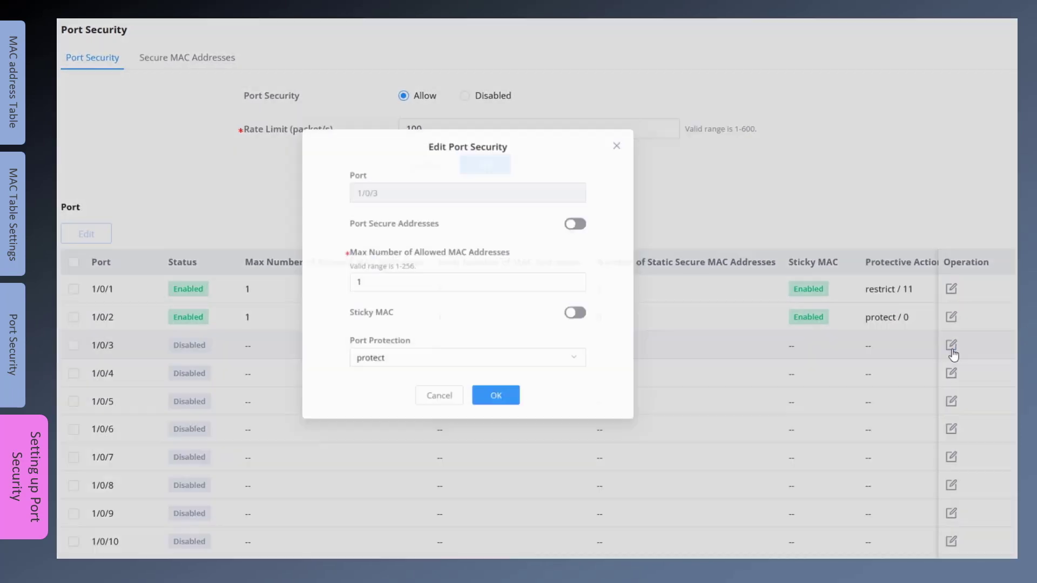
left_click(598, 220)
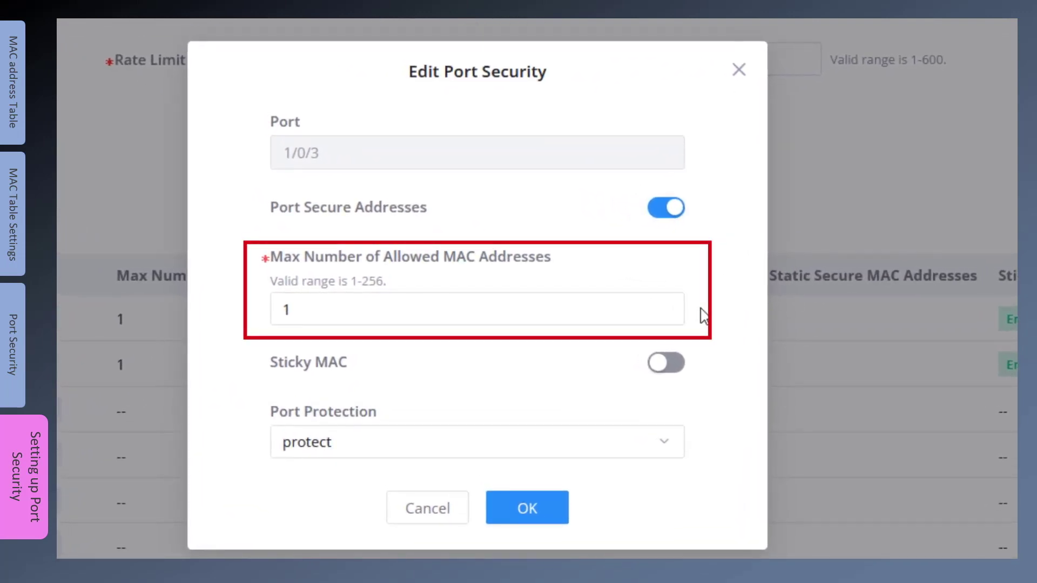
left_click_drag(351, 309, 221, 312)
type("2")
left_click(702, 268)
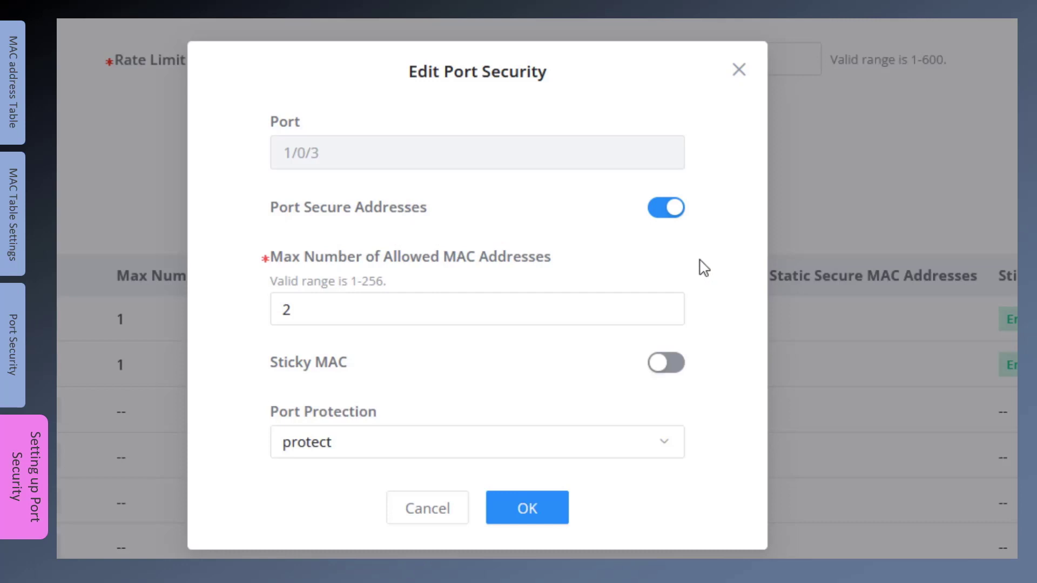
- Enable Sticky MAC for port 1/0/3, set its port protection to shutdown, and apply the port security settings
left_click(676, 372)
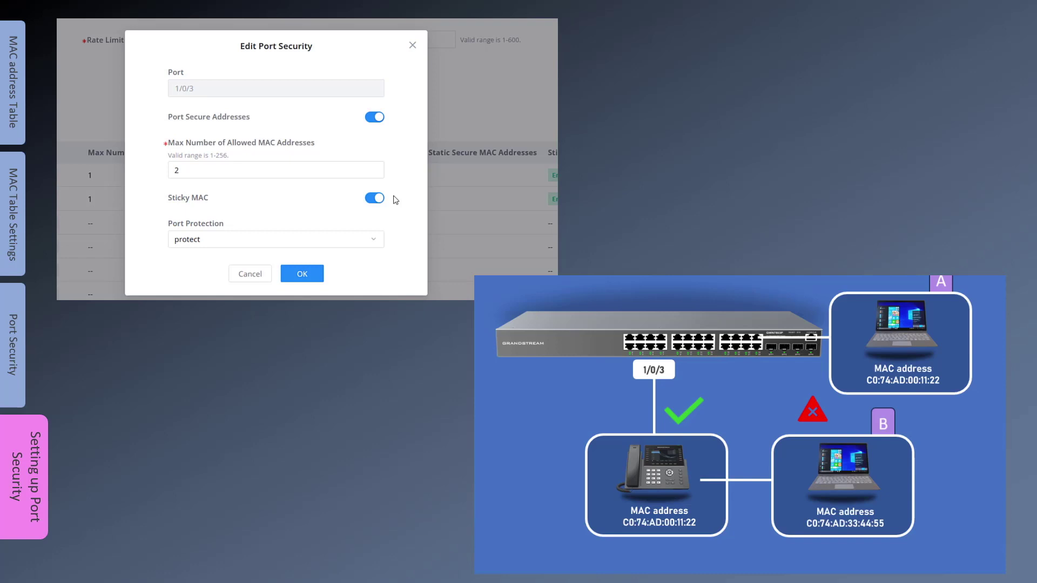
left_click(372, 239)
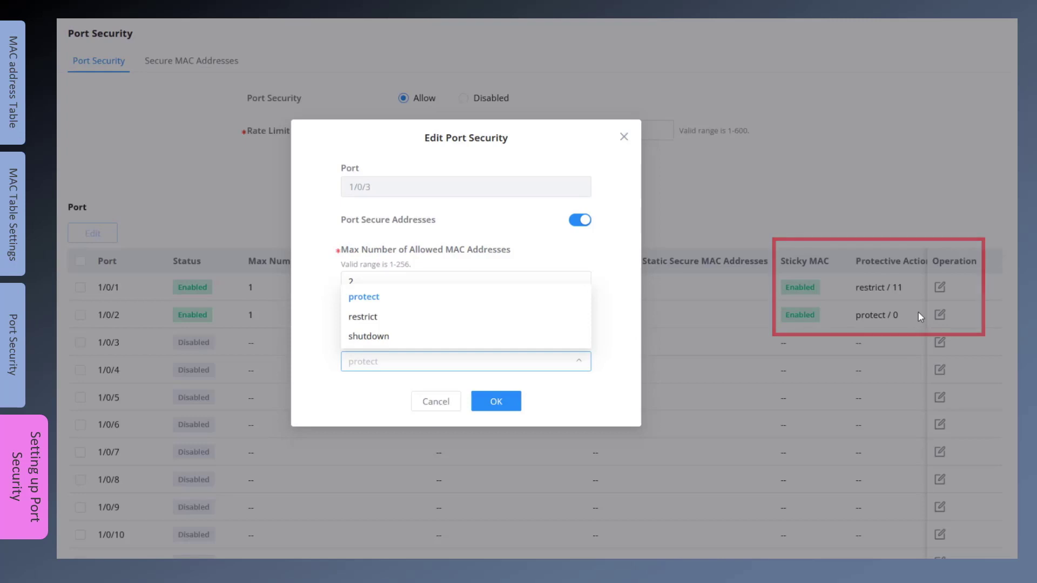
left_click(369, 336)
left_click(496, 402)
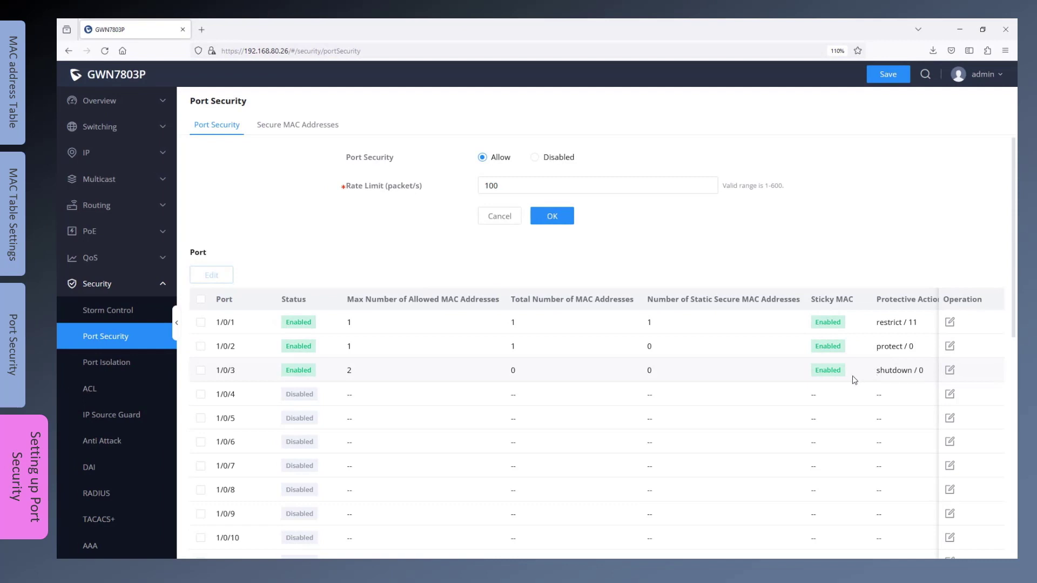
- Switch port 1/0/3 off and back on in its basic port settings
left_click(103, 128)
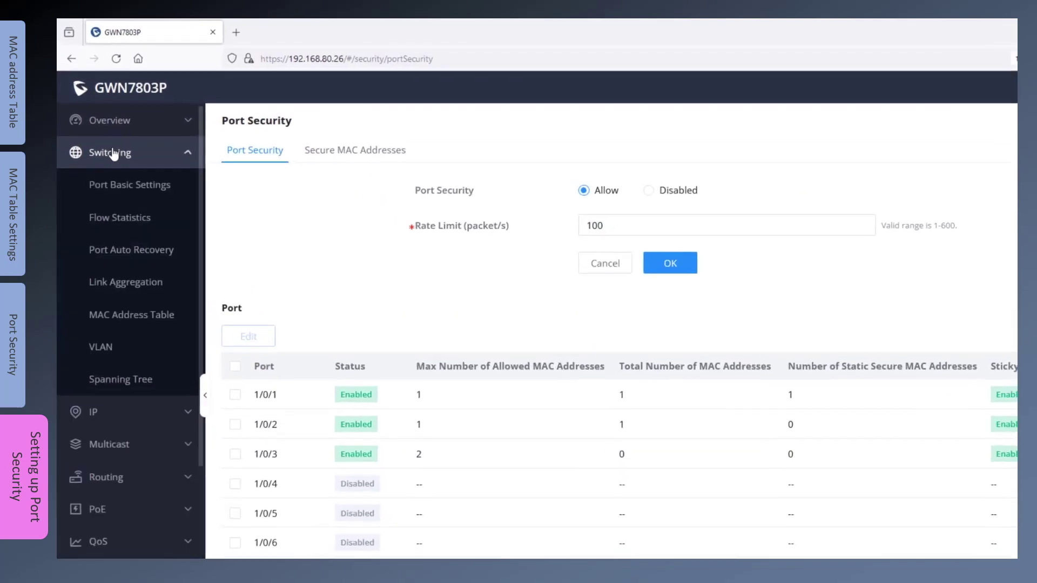
left_click(129, 185)
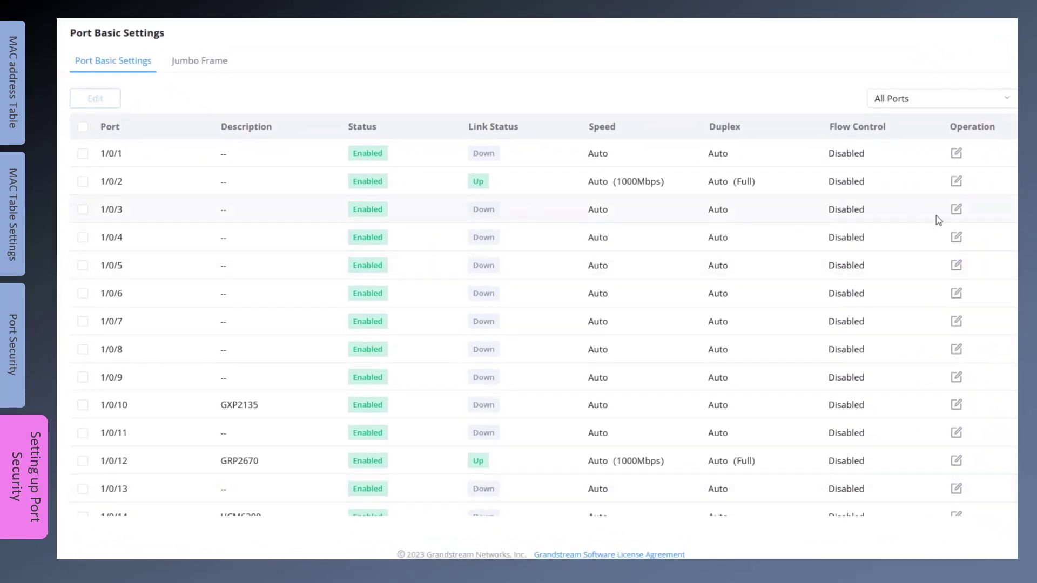
left_click(957, 210)
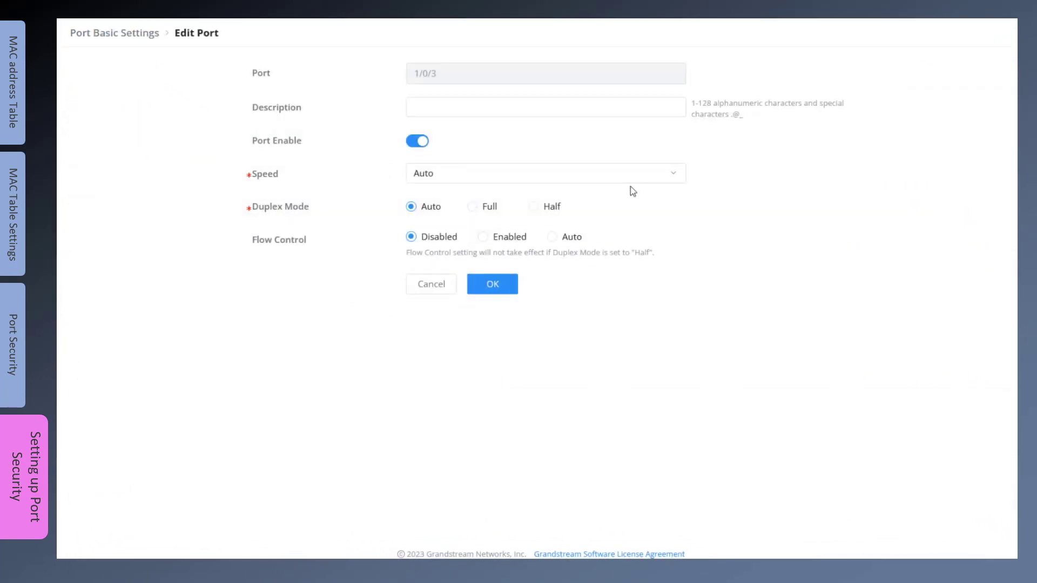
left_click(419, 142)
left_click(419, 145)
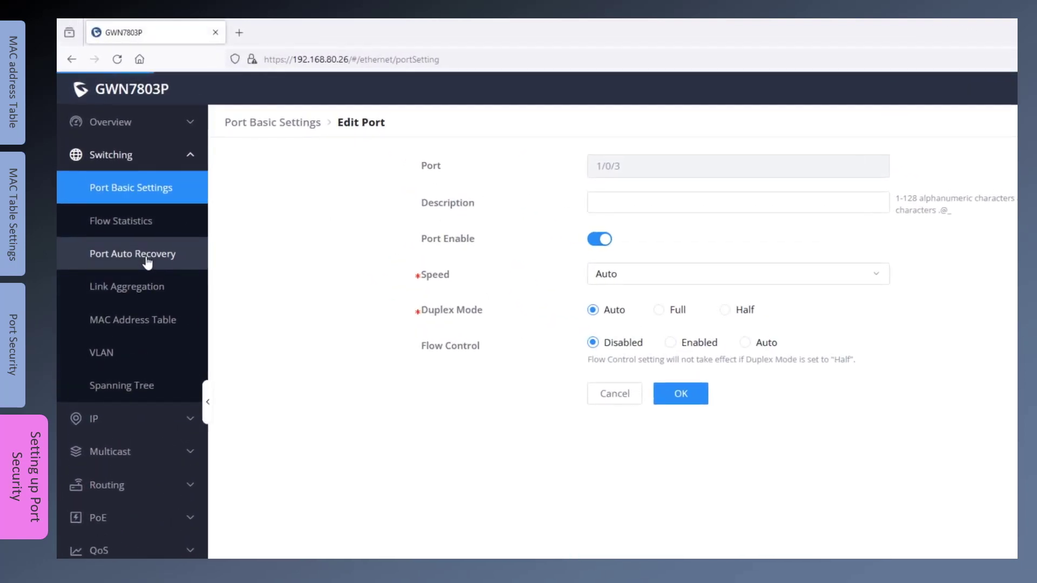
- Select Port Security as a recovery item for port auto recovery
left_click(147, 261)
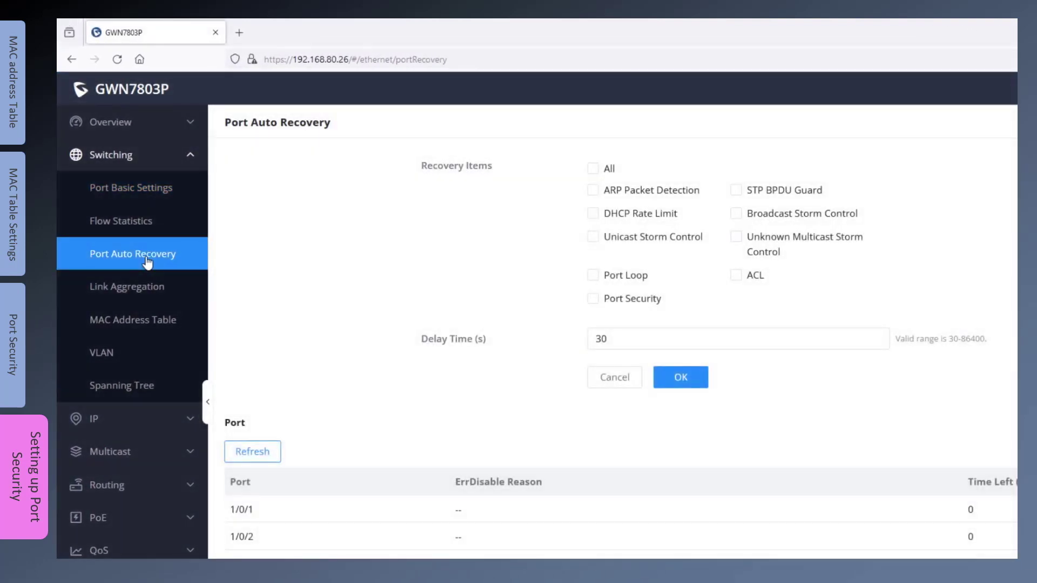
left_click(593, 299)
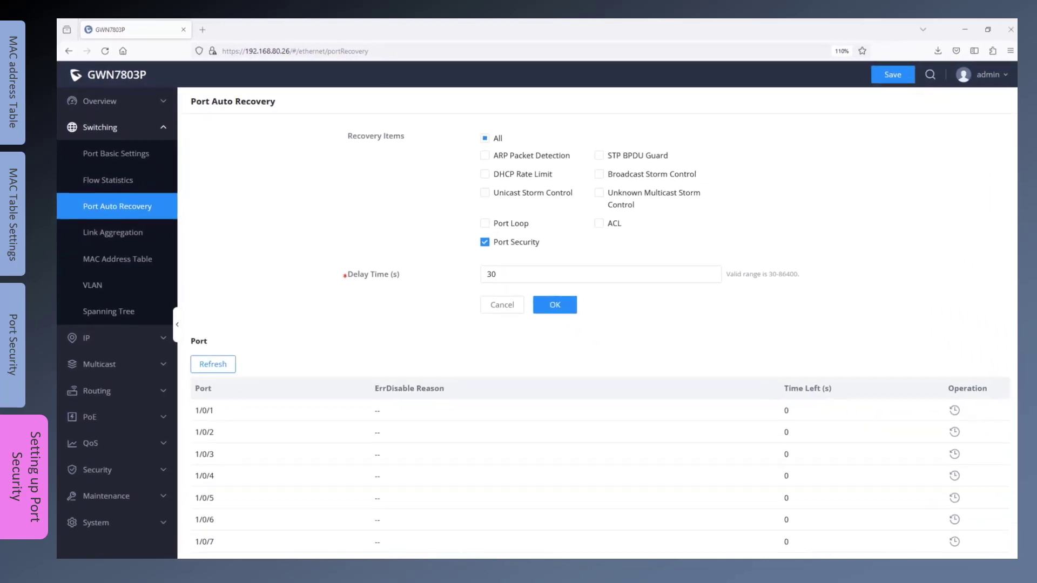
- Add the secure MAC address C0:74:AD:88:99:66 in VLAN 1 on port 1/0/22 under Port Security
left_click(98, 490)
left_click(108, 353)
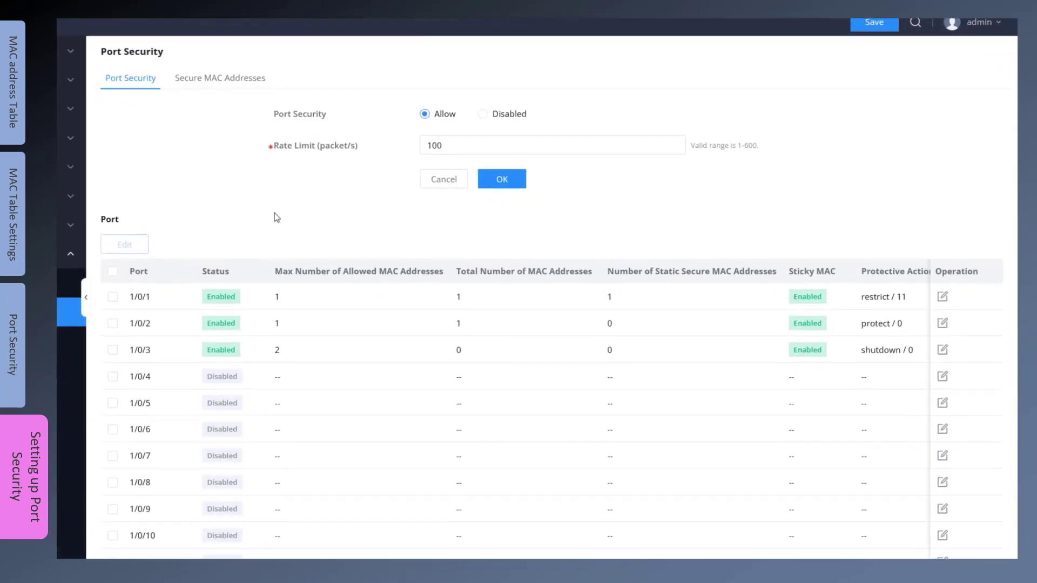
left_click(217, 80)
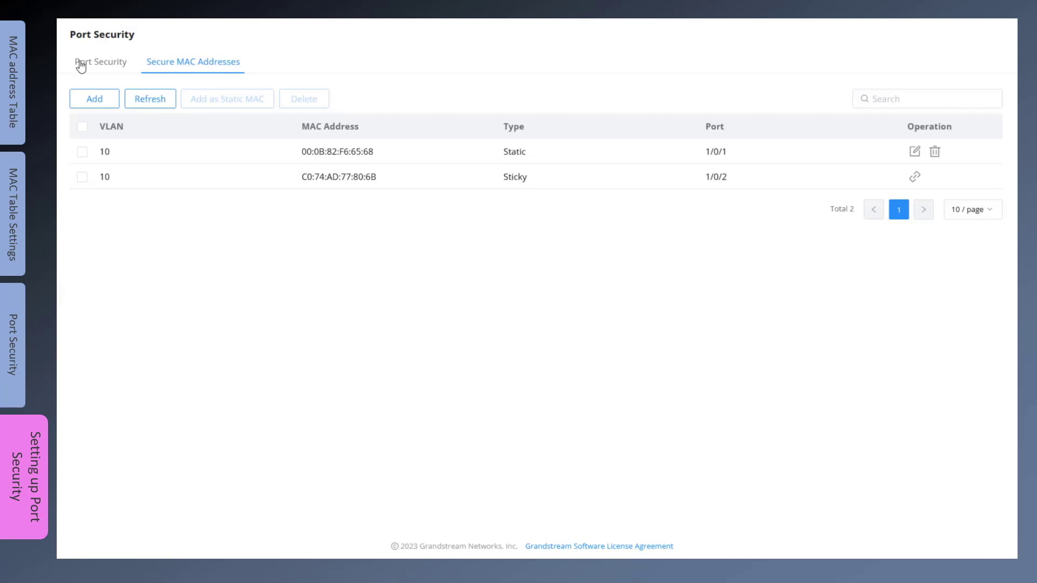
left_click(95, 99)
left_click(363, 229)
type("c074ad889966")
left_click(352, 294)
type("1")
left_click(378, 341)
scroll(383, 271, "down", 5)
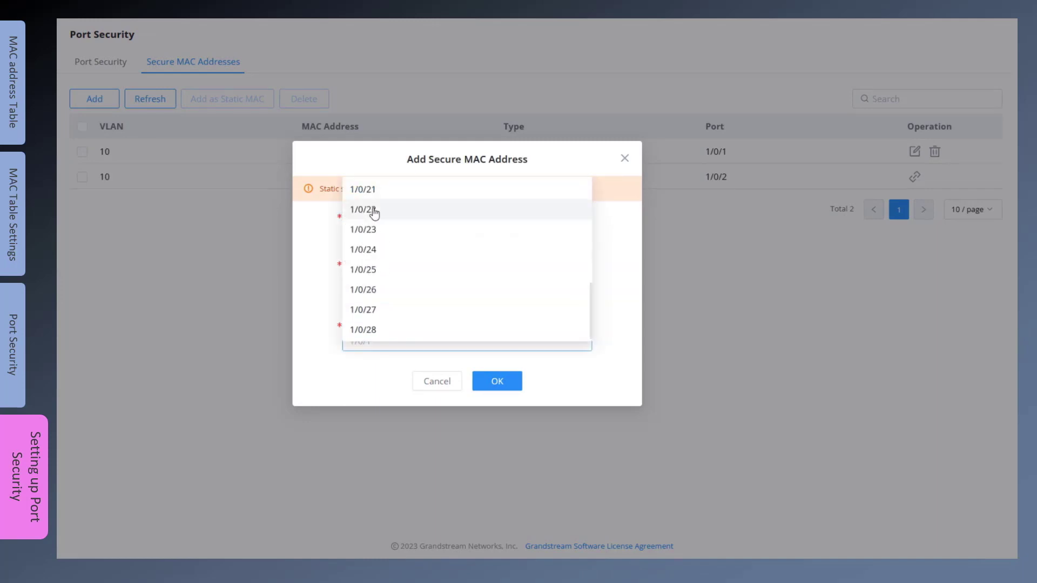
left_click(371, 210)
left_click(508, 384)
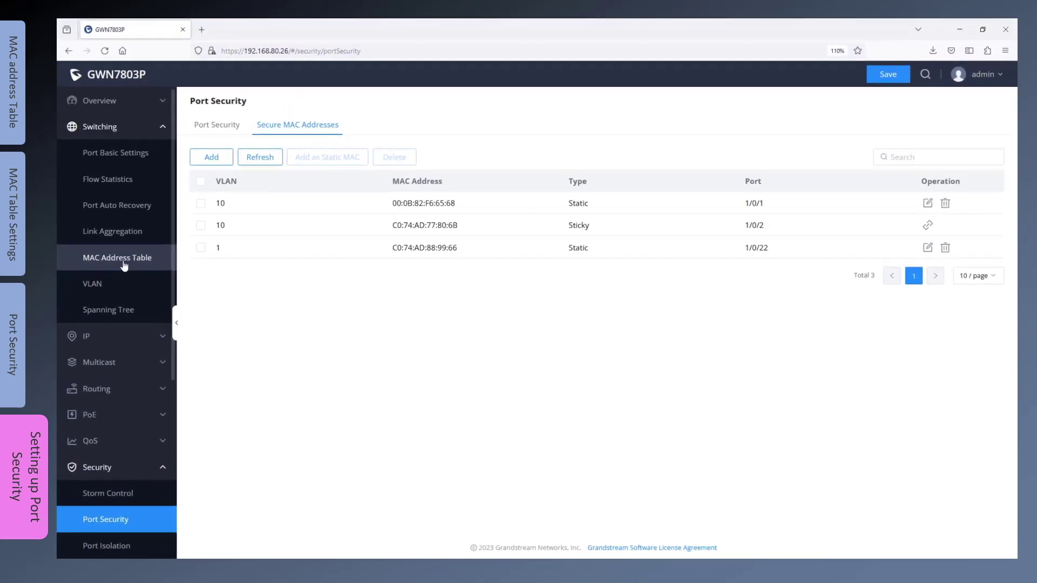
- Review the static entries of the MAC Address Table, and return to the secure MAC addresses under Port Security
left_click(124, 263)
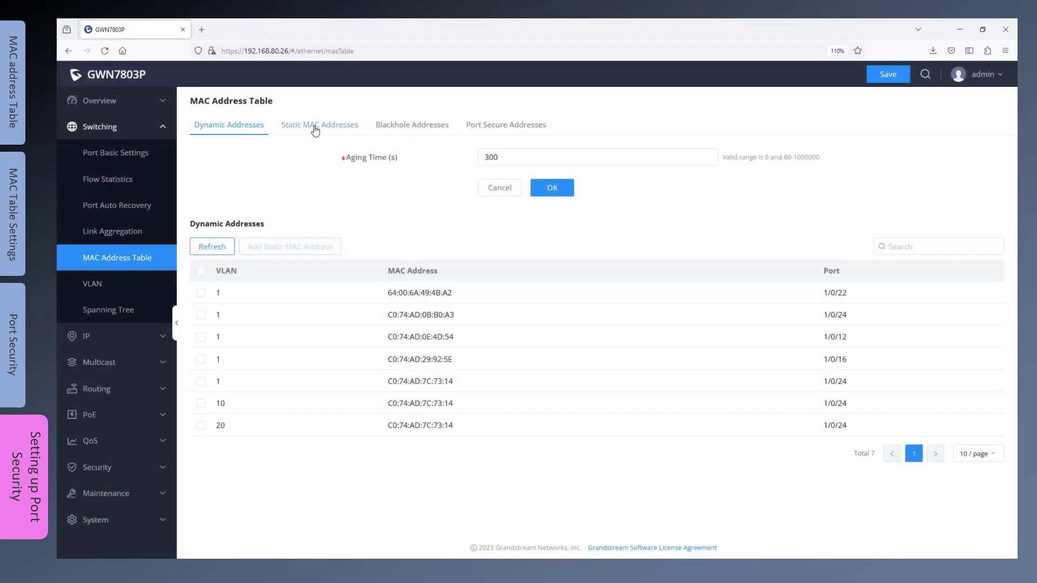
left_click(315, 127)
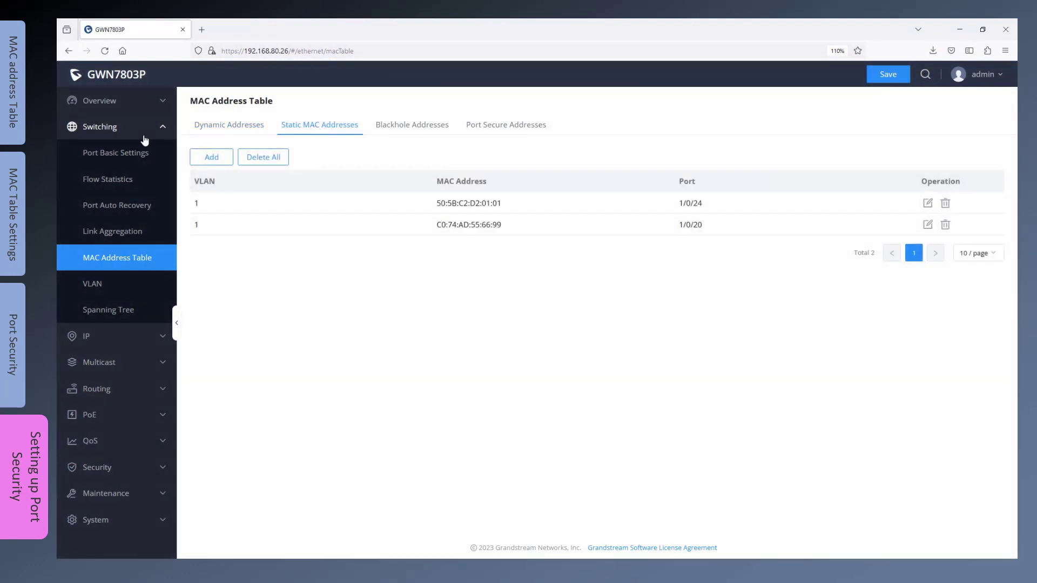
left_click(107, 130)
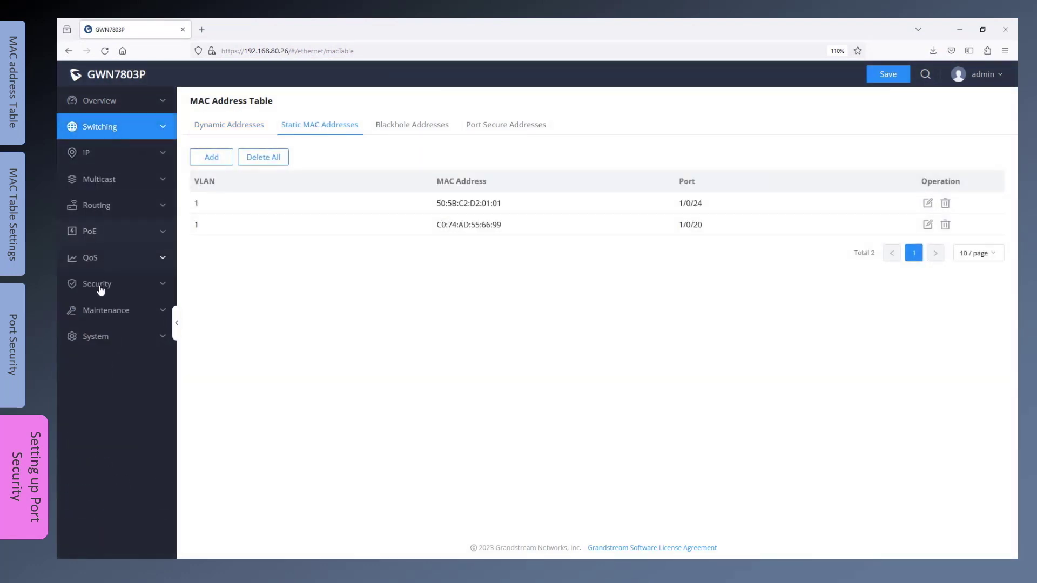
left_click(100, 289)
left_click(108, 340)
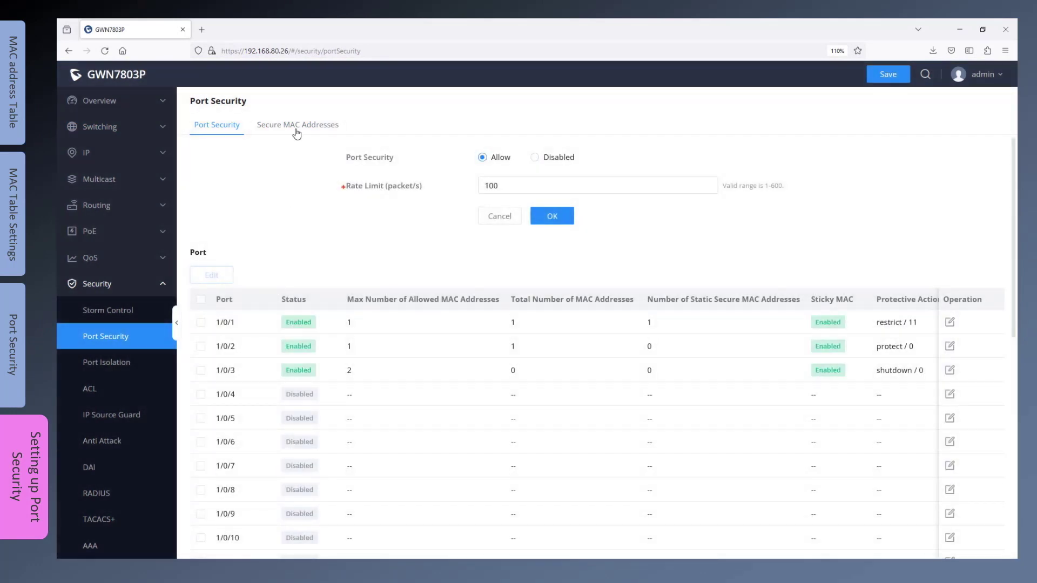
left_click(295, 125)
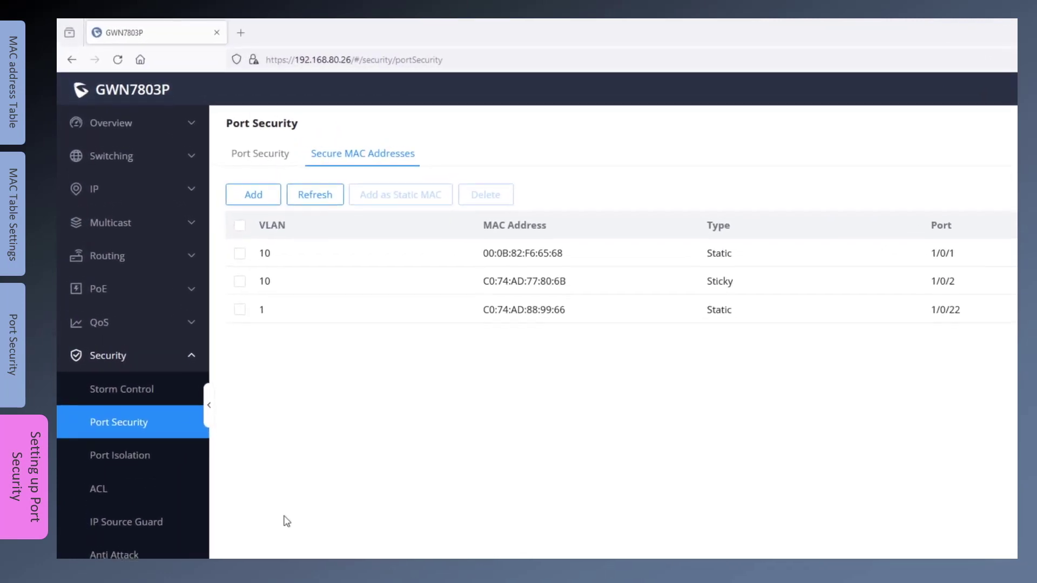
- Open the switch's MAC Address Table again from the secure MAC address list
left_click(113, 158)
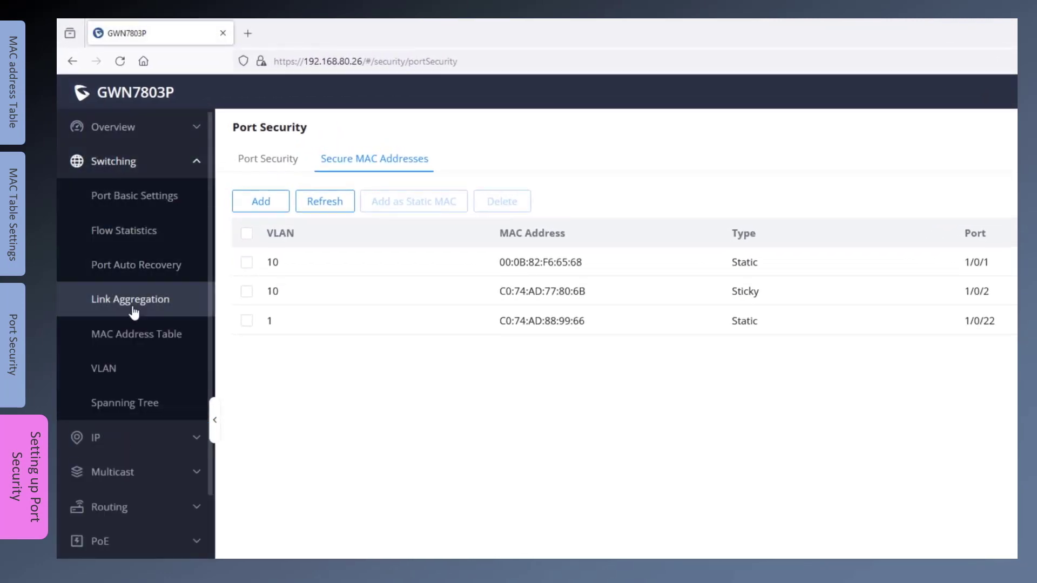
left_click(134, 335)
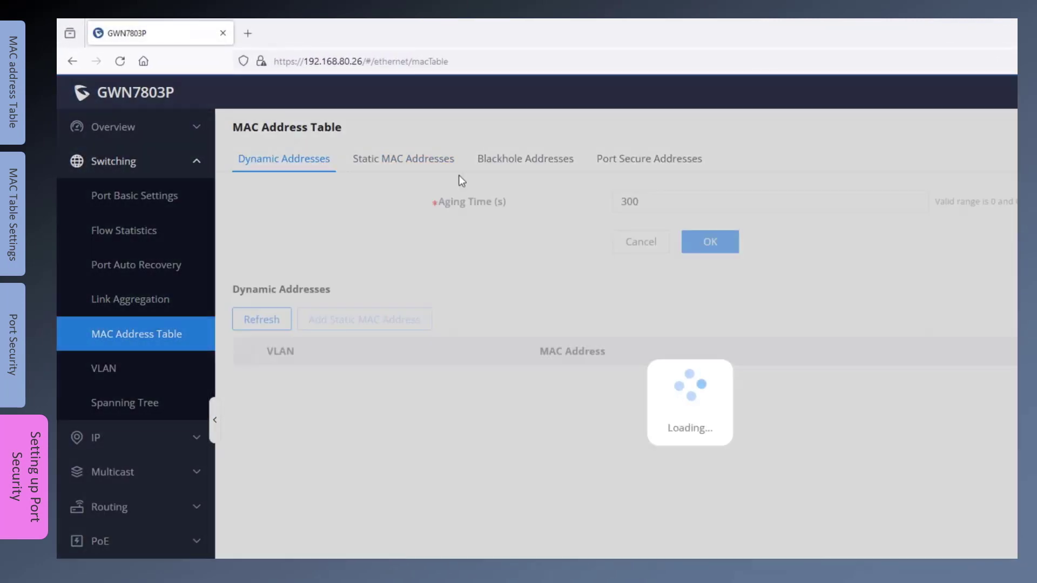